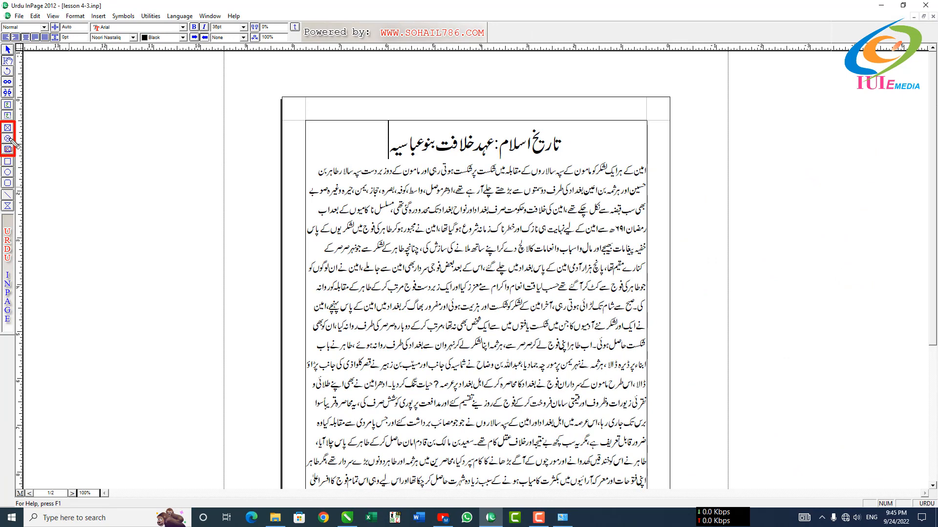
Step: Draw a rounded picture box about 2.8 by 2.8 inches in the body text and import jyas_40fi_210319.jpg from Pictures
{"action": "left_click", "coordinate": [8, 139]}
{"action": "left_click_drag", "start_coordinate": [404, 205], "coordinate": [533, 337]}
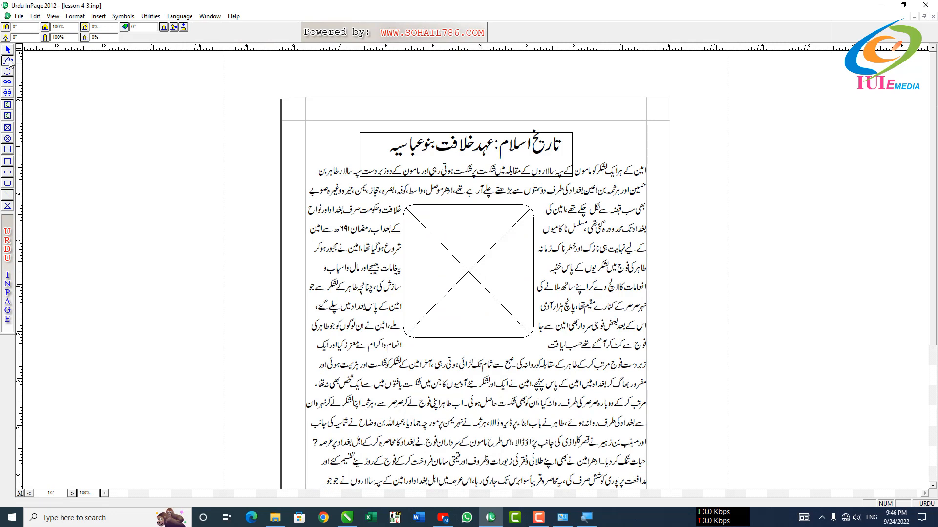
{"action": "double_click", "coordinate": [468, 271]}
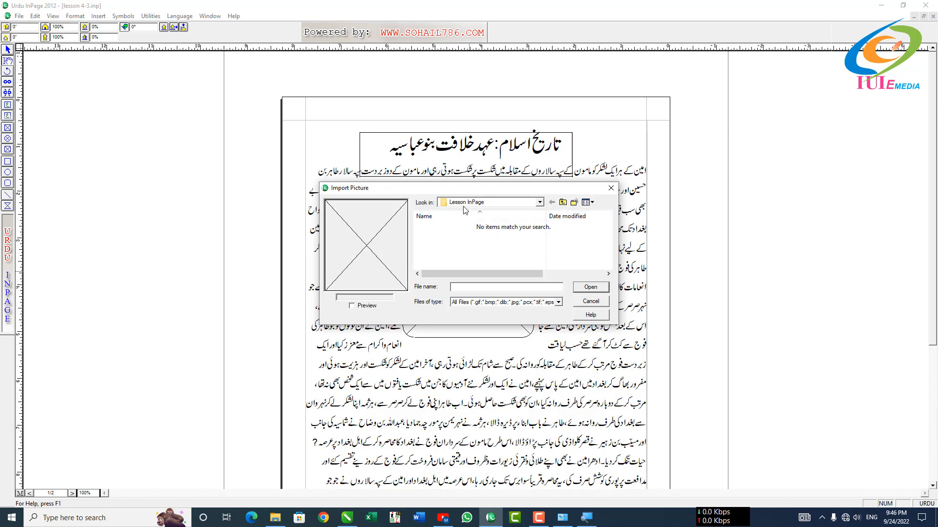
{"action": "left_click", "coordinate": [540, 202]}
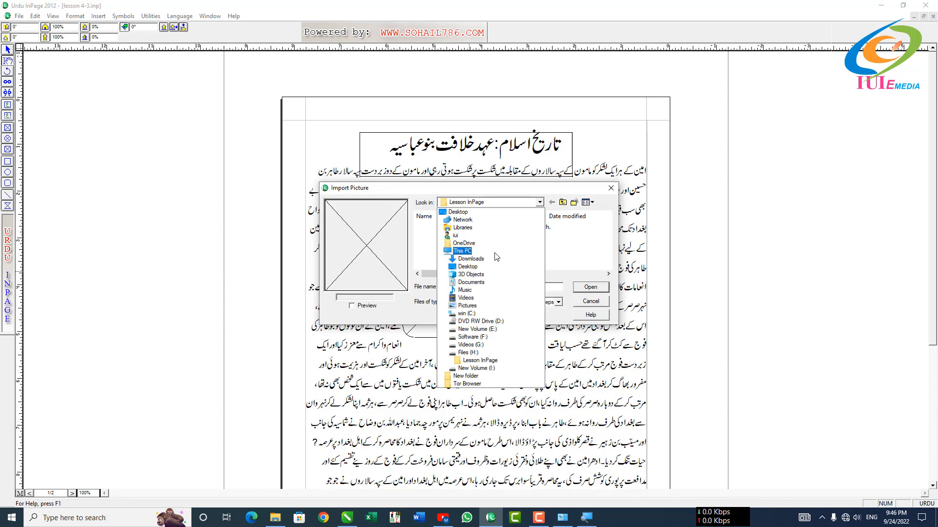
{"action": "left_click", "coordinate": [465, 308]}
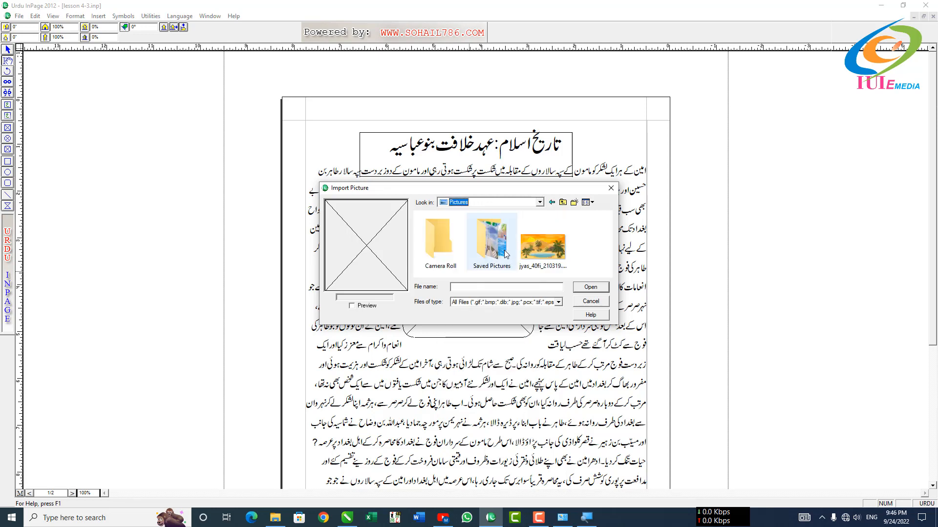
{"action": "left_click", "coordinate": [540, 249]}
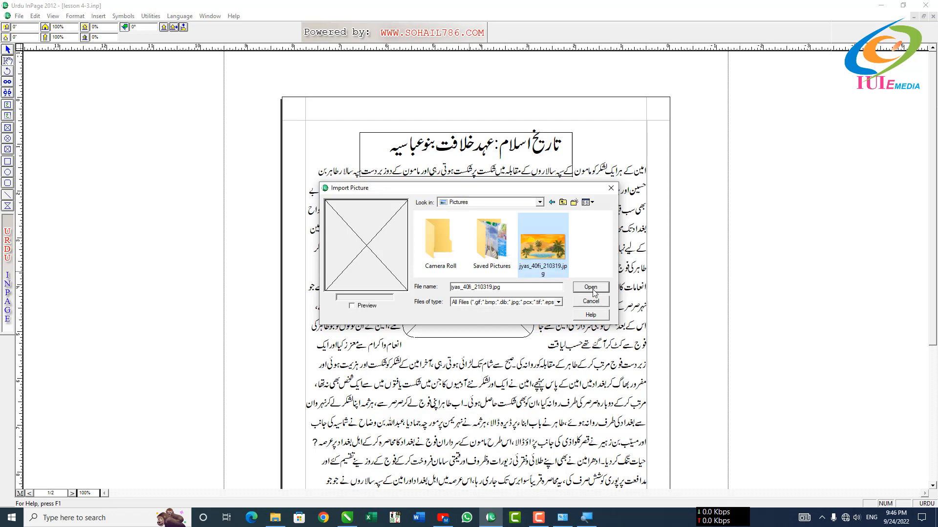
{"action": "left_click", "coordinate": [590, 287]}
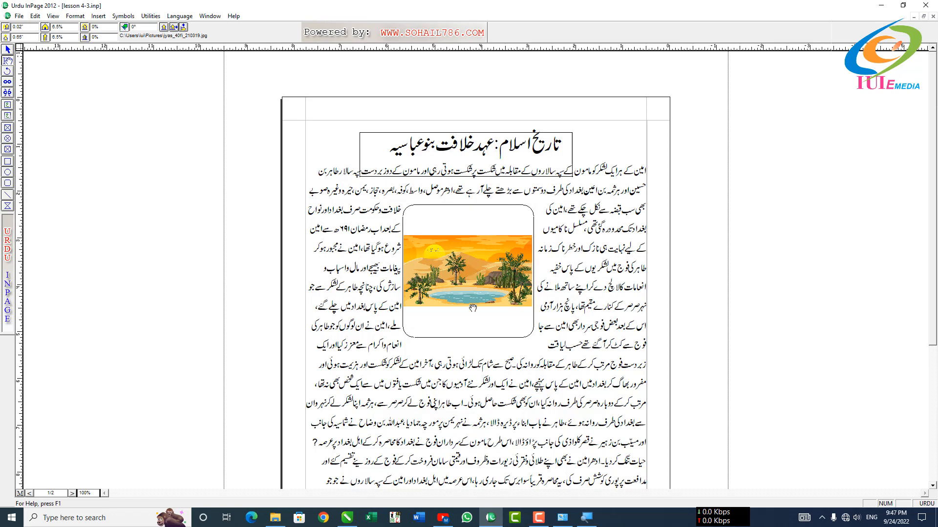
Step: Try elliptical, rectangular and rounded shapes on the picture box, leaving it rectangular without a border
{"action": "left_click", "coordinate": [508, 278]}
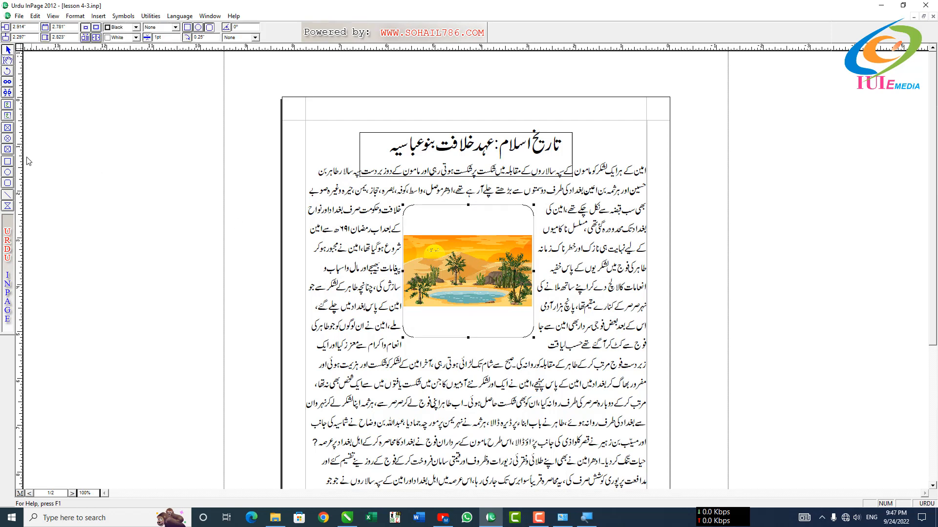
{"action": "left_click", "coordinate": [200, 27]}
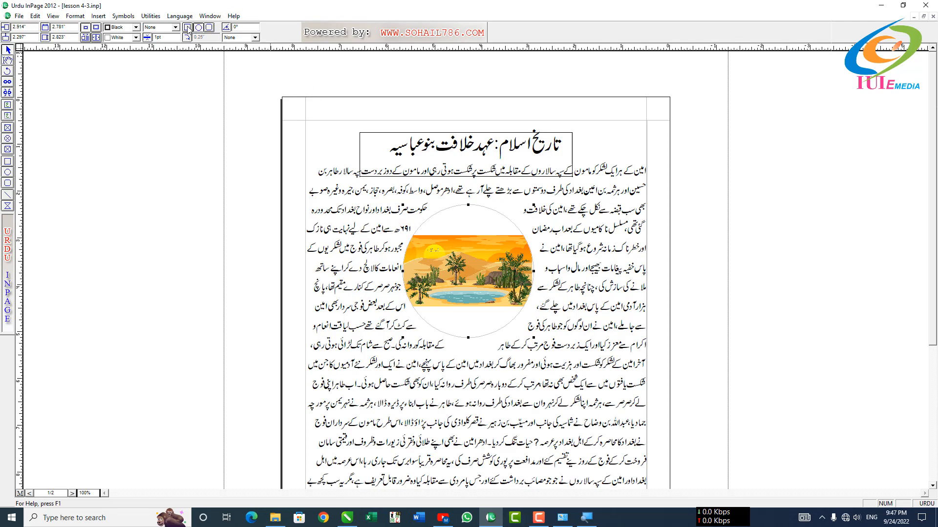
{"action": "left_click", "coordinate": [187, 28]}
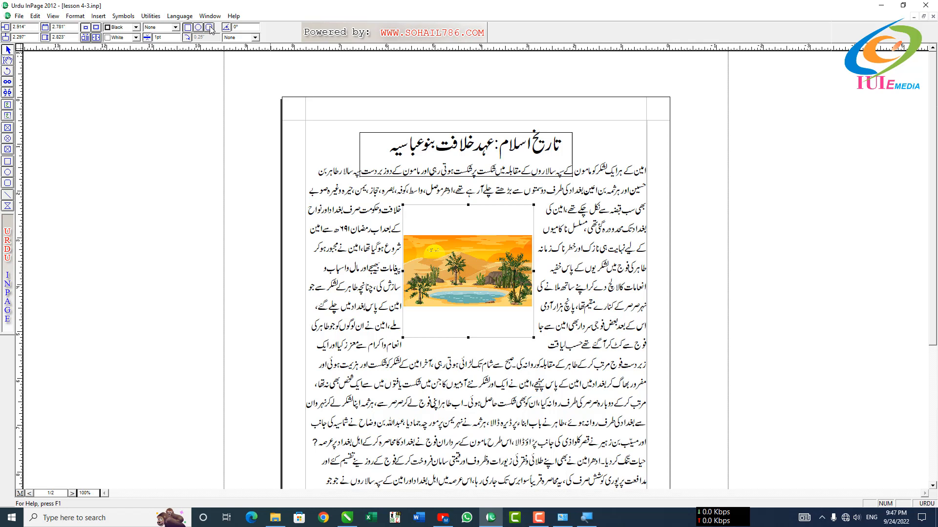
{"action": "left_click", "coordinate": [210, 28]}
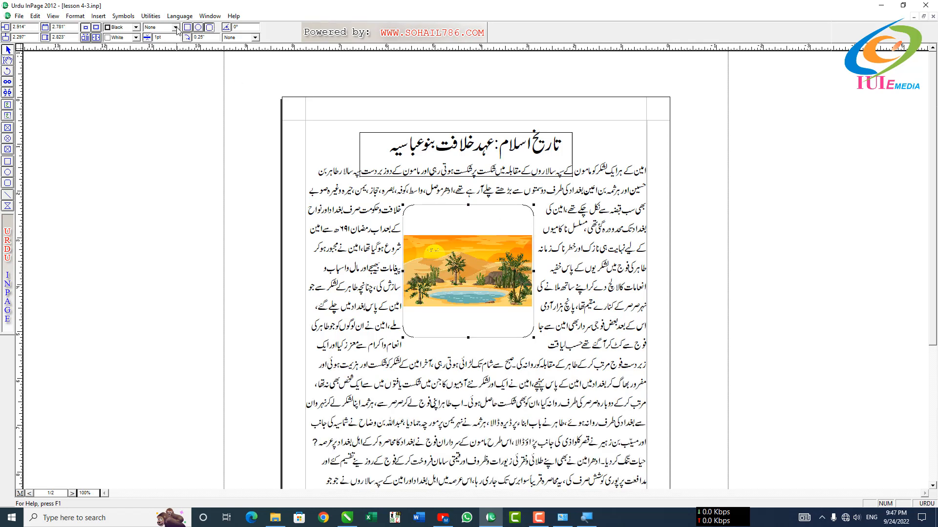
{"action": "key", "text": "ctrl+shift+d"}
{"action": "left_click_drag", "start_coordinate": [178, 19], "coordinate": [217, 36]}
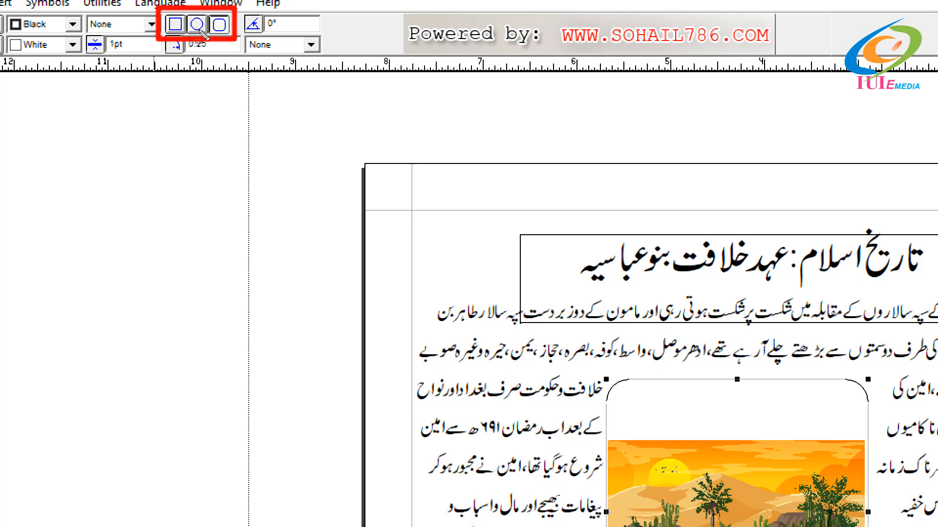
{"action": "left_click", "coordinate": [198, 25]}
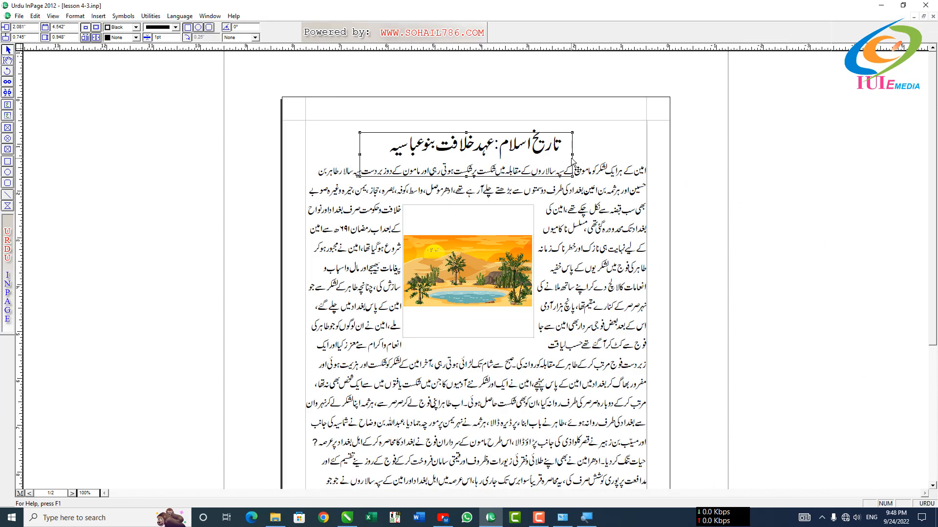
Step: Replace the rectangle around the heading with a rounded rectangle fitted to about 3.95 by 0.71 inches
{"action": "left_click", "coordinate": [572, 158]}
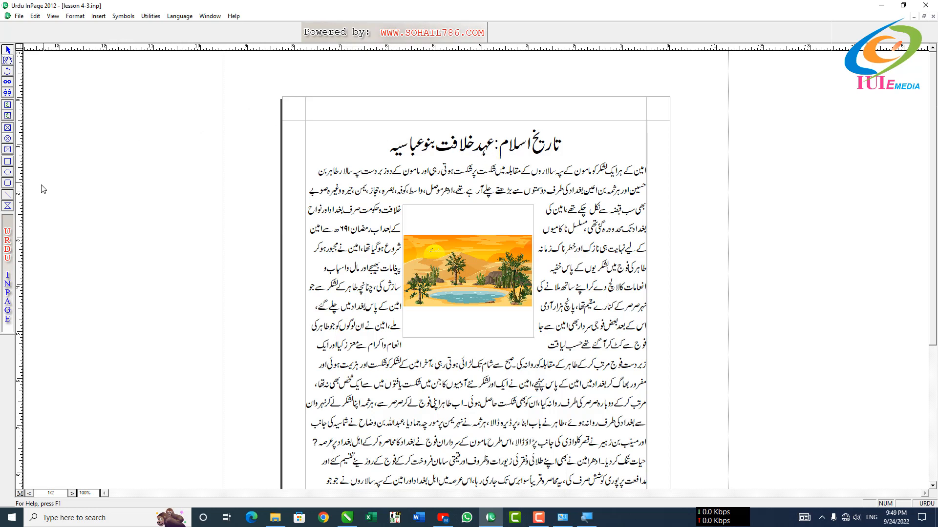
{"action": "left_click", "coordinate": [8, 184]}
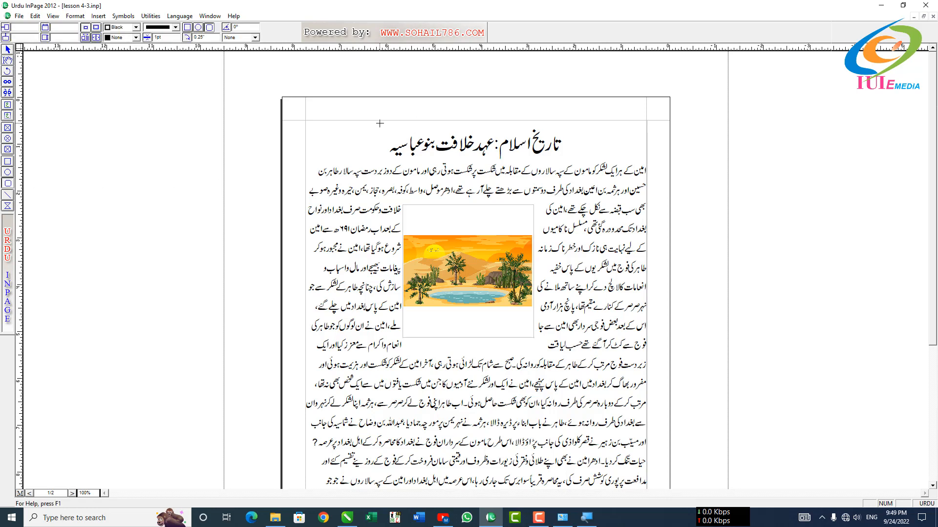
{"action": "left_click_drag", "start_coordinate": [380, 124], "coordinate": [567, 159]}
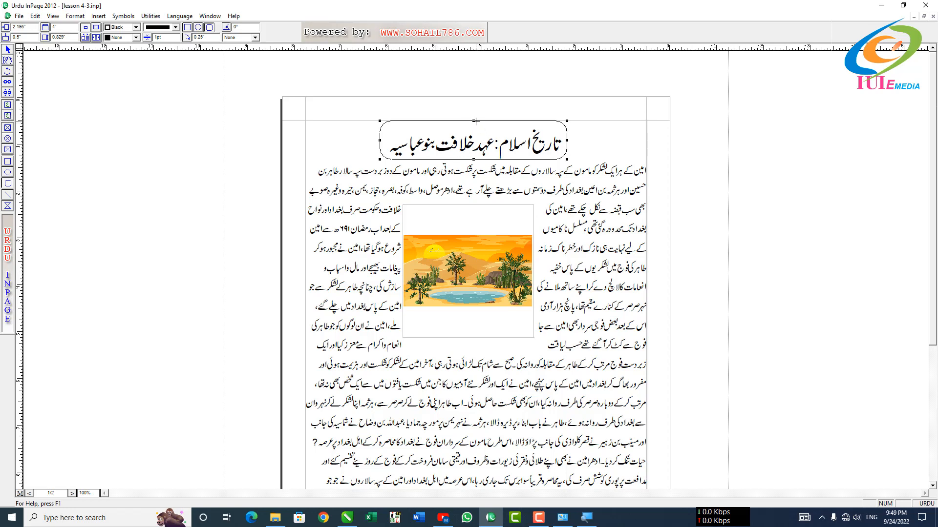
{"action": "left_click_drag", "start_coordinate": [476, 121], "coordinate": [478, 126]}
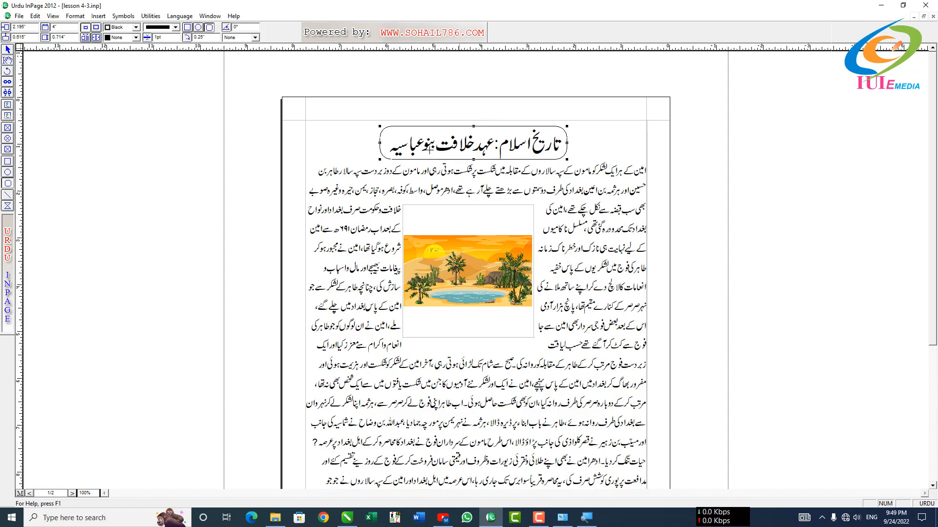
{"action": "left_click_drag", "start_coordinate": [380, 143], "coordinate": [383, 143]}
Step: Fill the rounded rectangle around the heading with black
{"action": "left_click", "coordinate": [7, 49]}
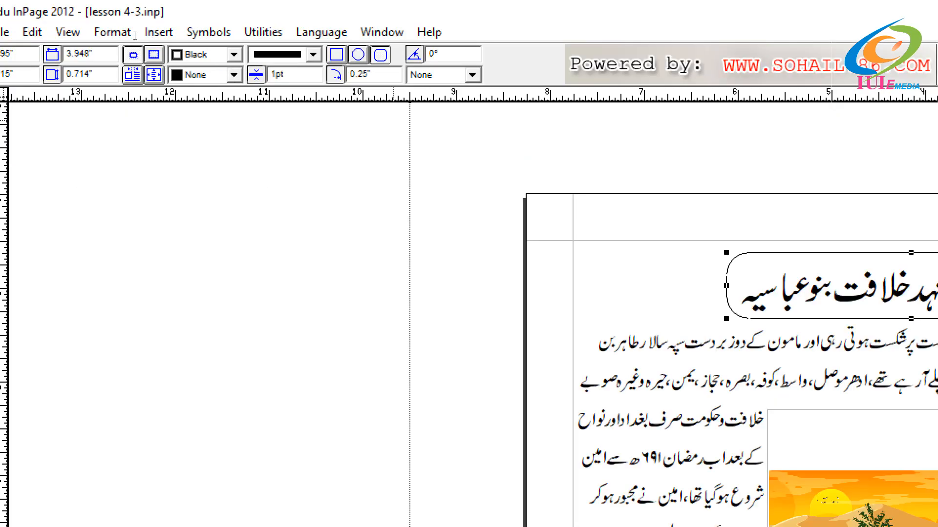
{"action": "left_click", "coordinate": [234, 75]}
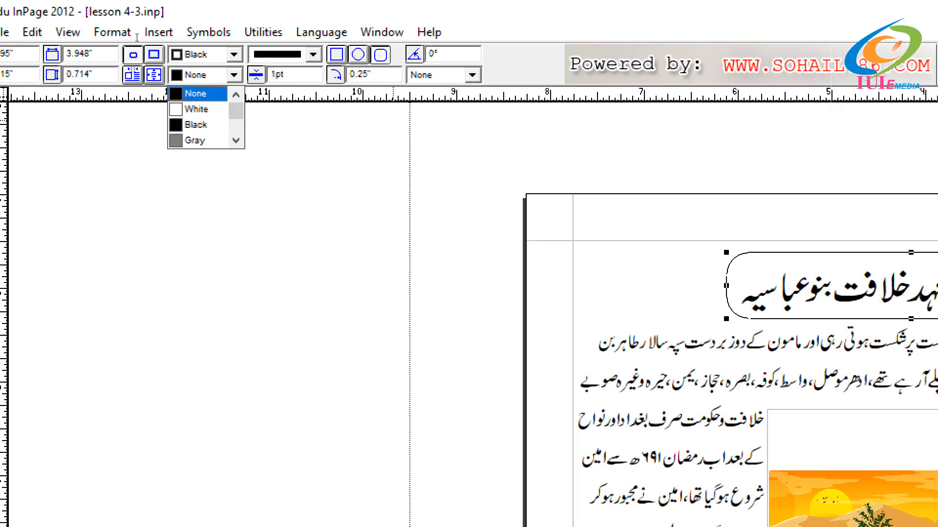
{"action": "key", "text": "Down"}
{"action": "key", "text": "Down"}
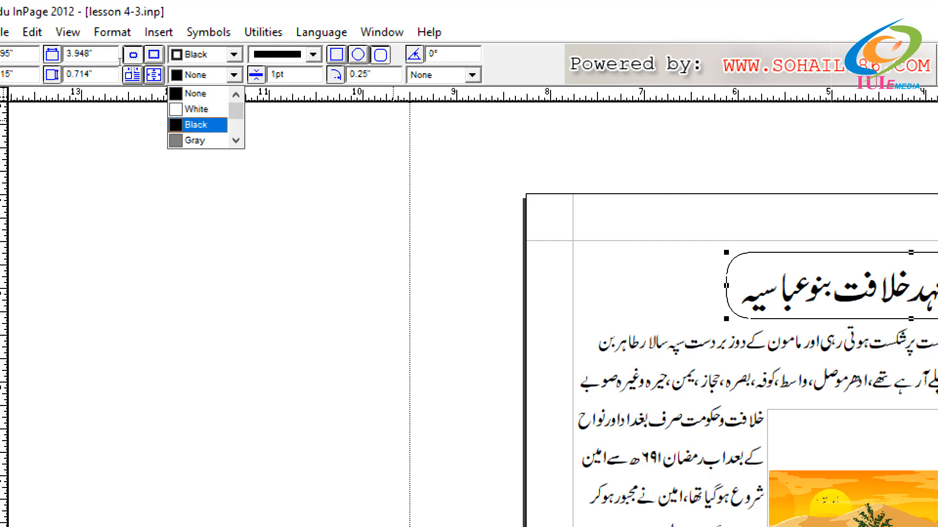
{"action": "key", "text": "Return"}
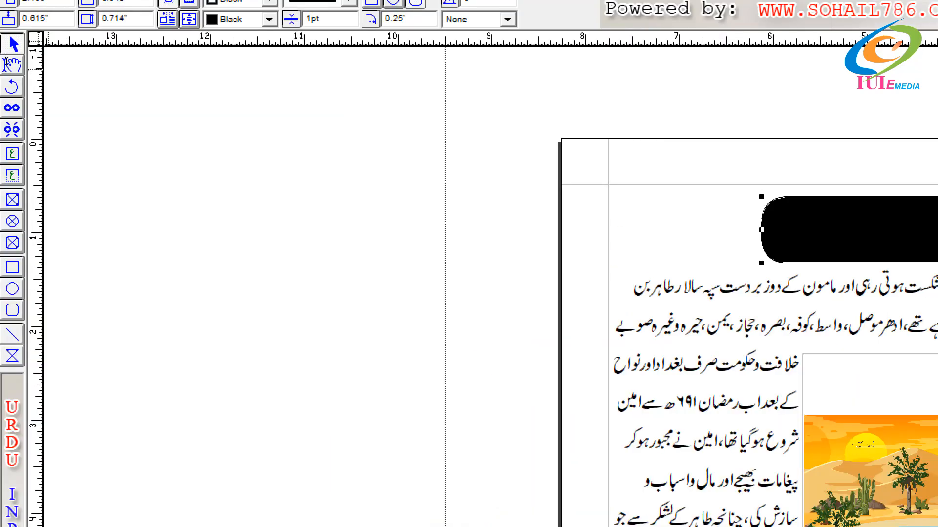
Step: Change the heading's text colour to white
{"action": "left_click", "coordinate": [5, 61]}
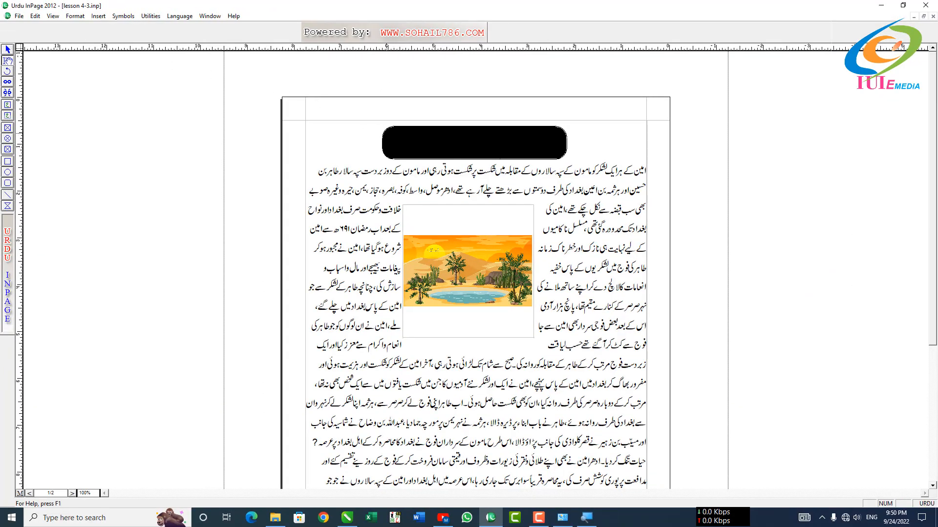
{"action": "left_click_drag", "start_coordinate": [389, 142], "coordinate": [564, 145]}
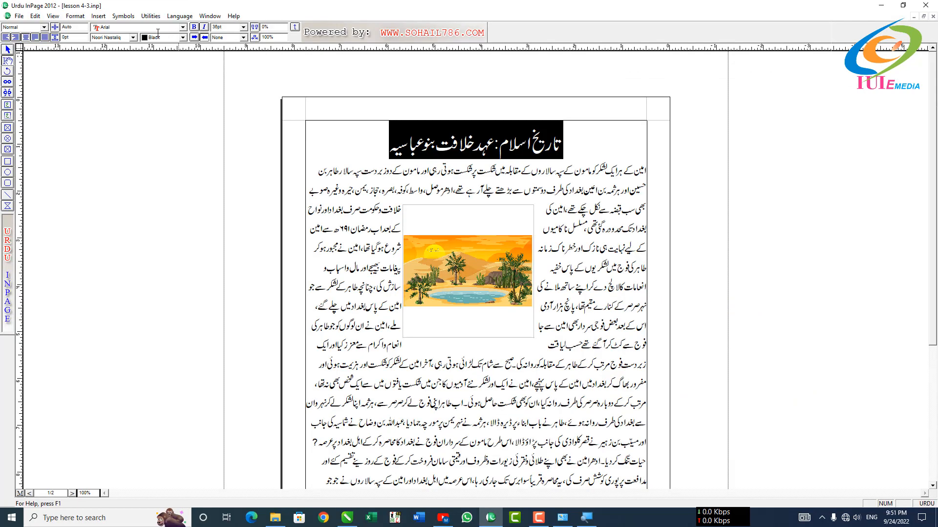
{"action": "left_click", "coordinate": [183, 37]}
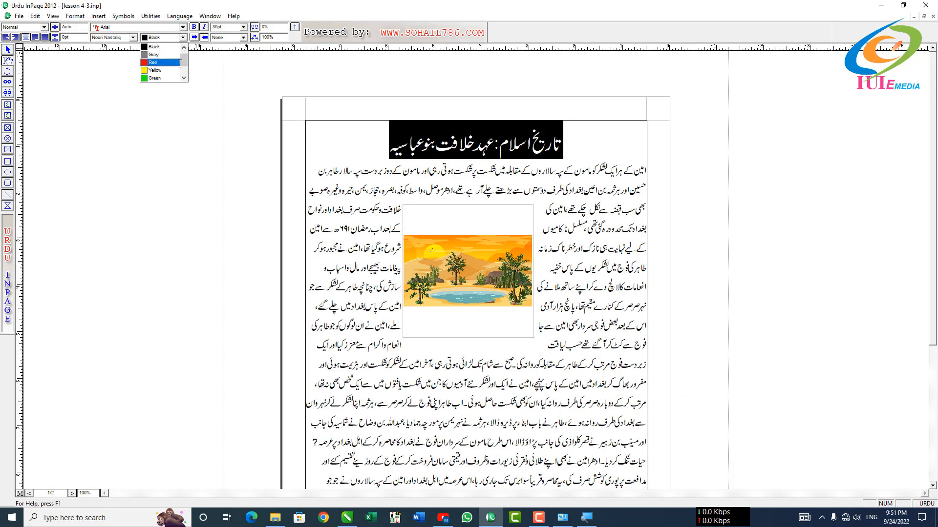
{"action": "left_click", "coordinate": [184, 47]}
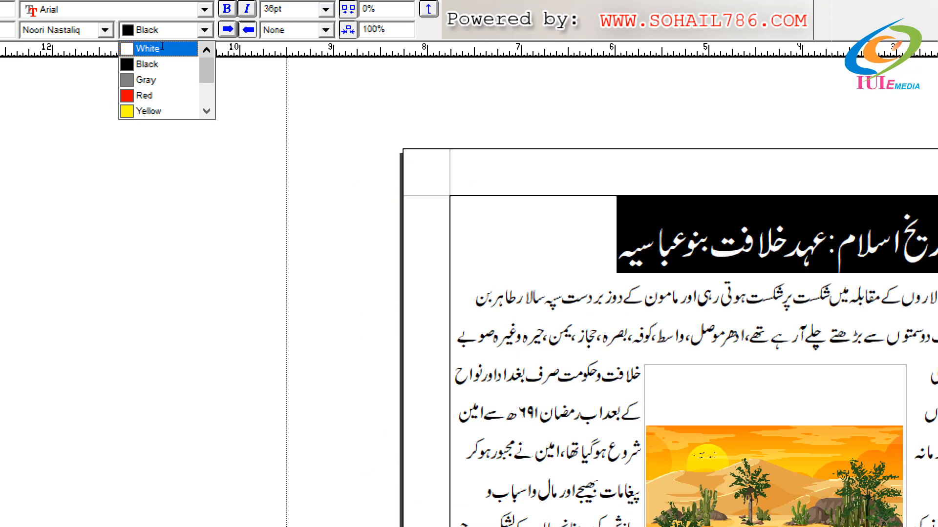
{"action": "left_click", "coordinate": [163, 48]}
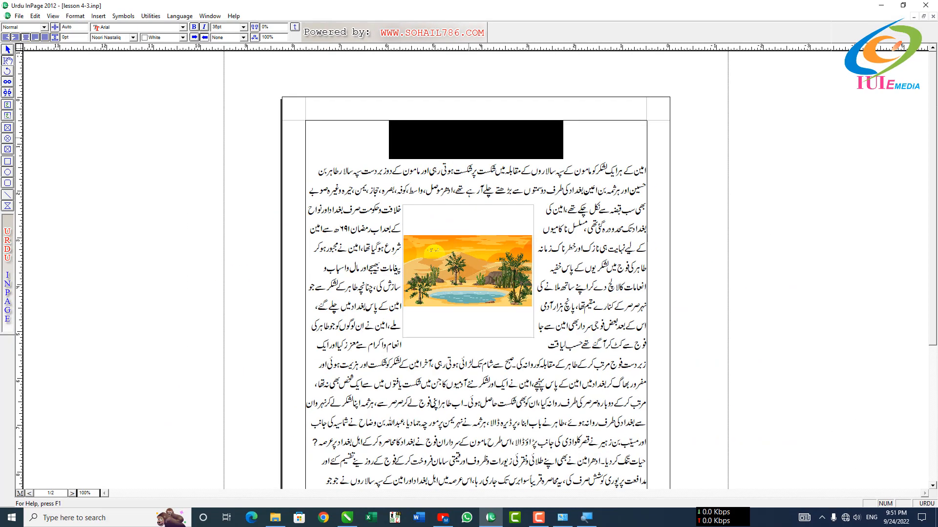
{"action": "left_click", "coordinate": [425, 231]}
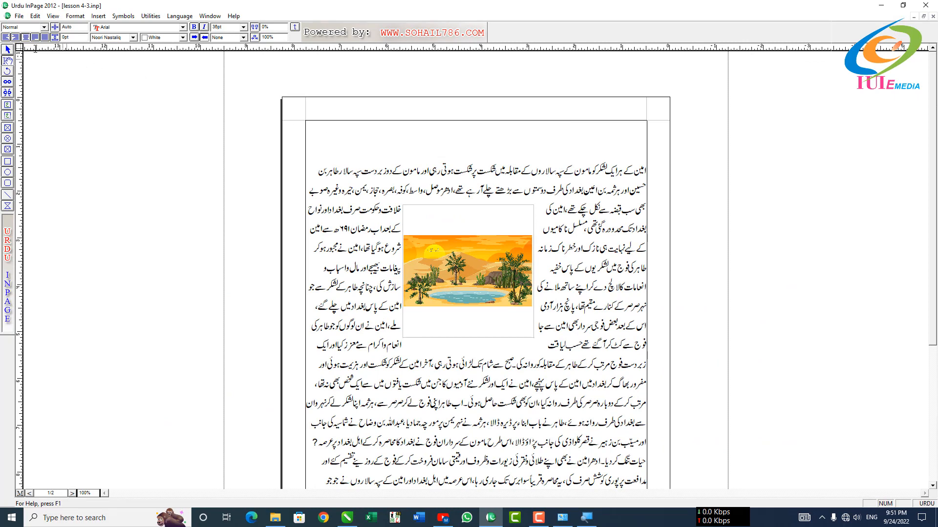
Step: Send the black rounded rectangle behind the heading text
{"action": "left_click", "coordinate": [8, 49]}
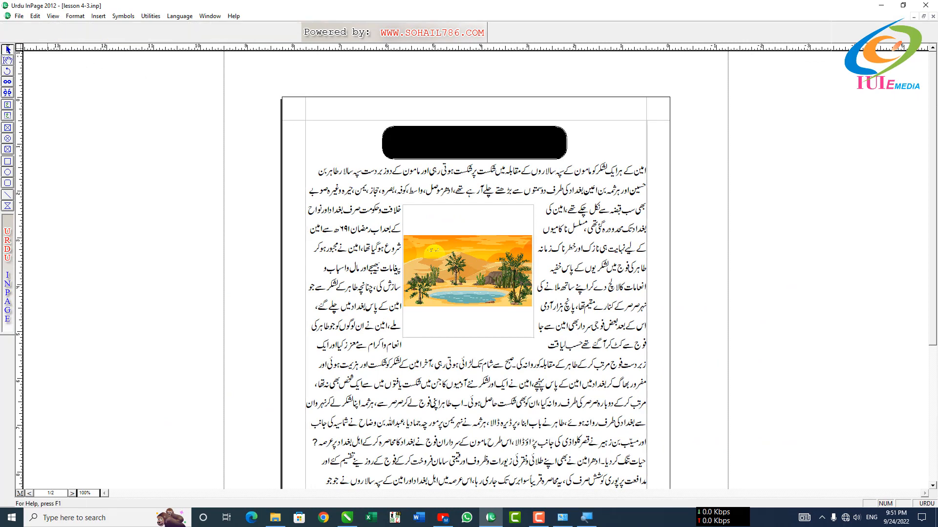
{"action": "left_click", "coordinate": [391, 145]}
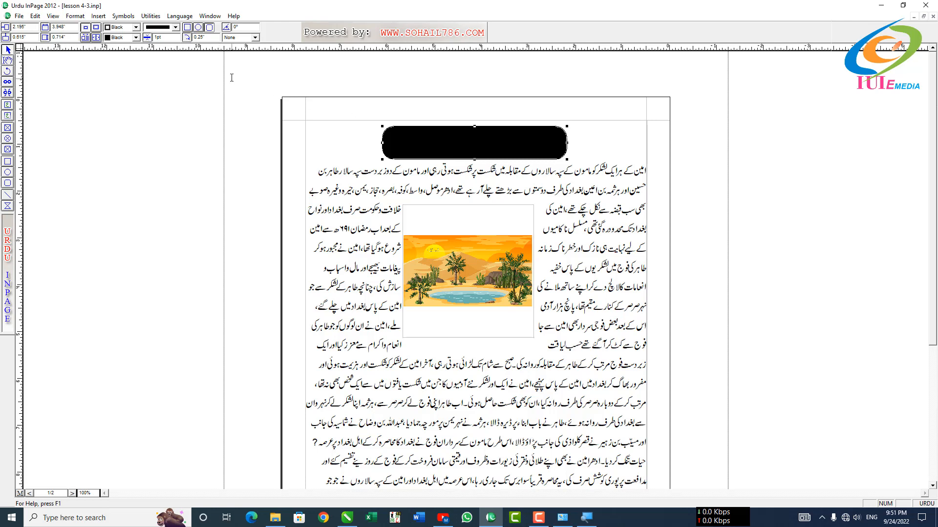
{"action": "left_click", "coordinate": [40, 16]}
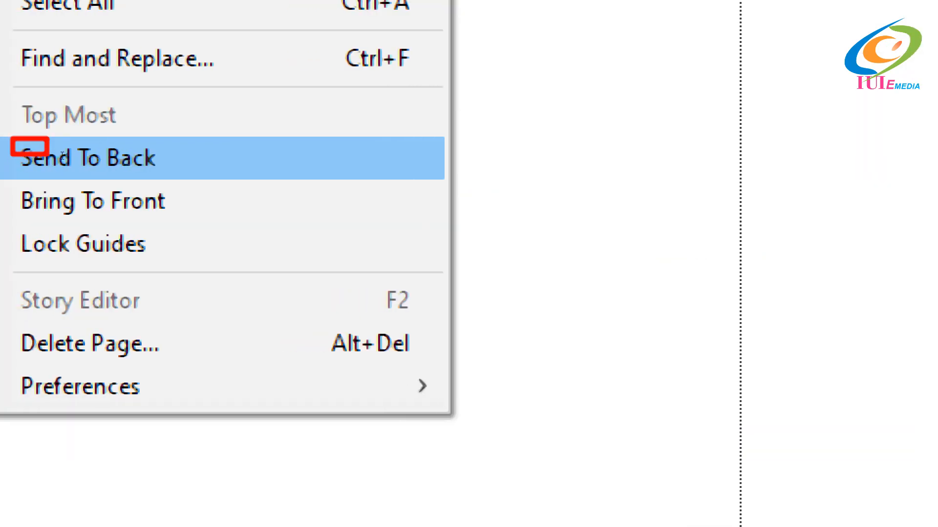
{"action": "left_click", "coordinate": [103, 149]}
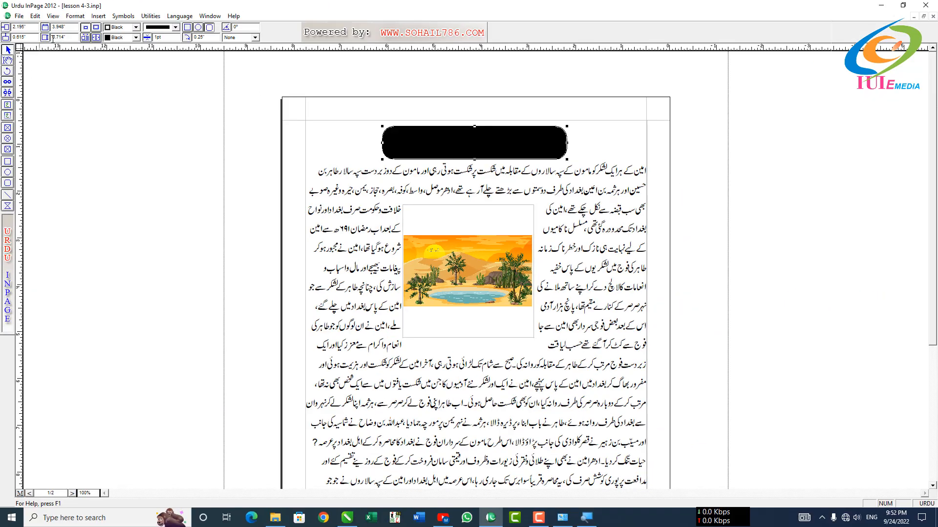
{"action": "left_click", "coordinate": [36, 15]}
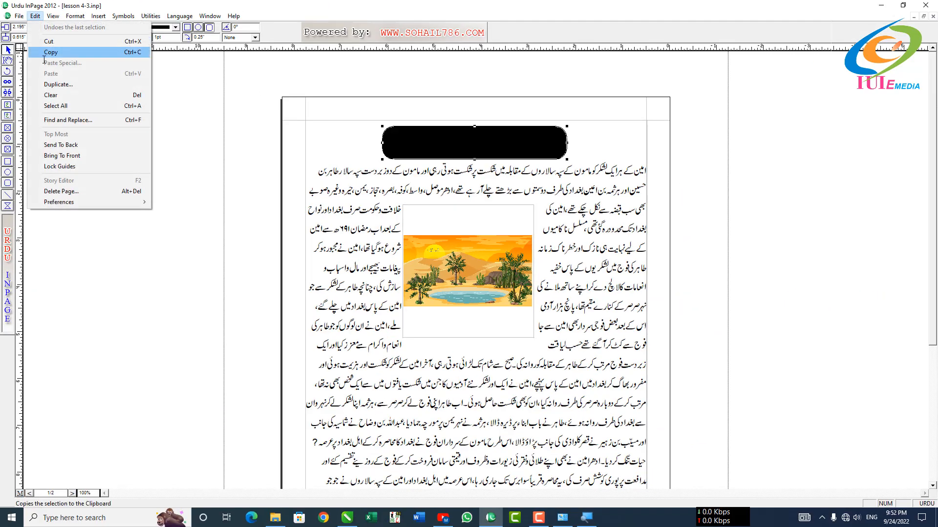
{"action": "left_click", "coordinate": [62, 145]}
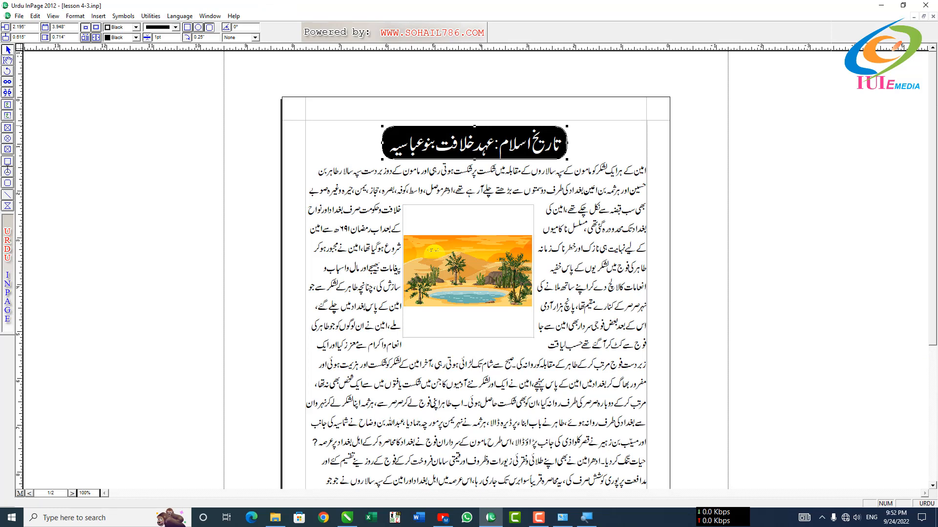
Step: Draw an ellipse about 5.02 by 1.24 inches over the heading and delete it
{"action": "left_click", "coordinate": [7, 171]}
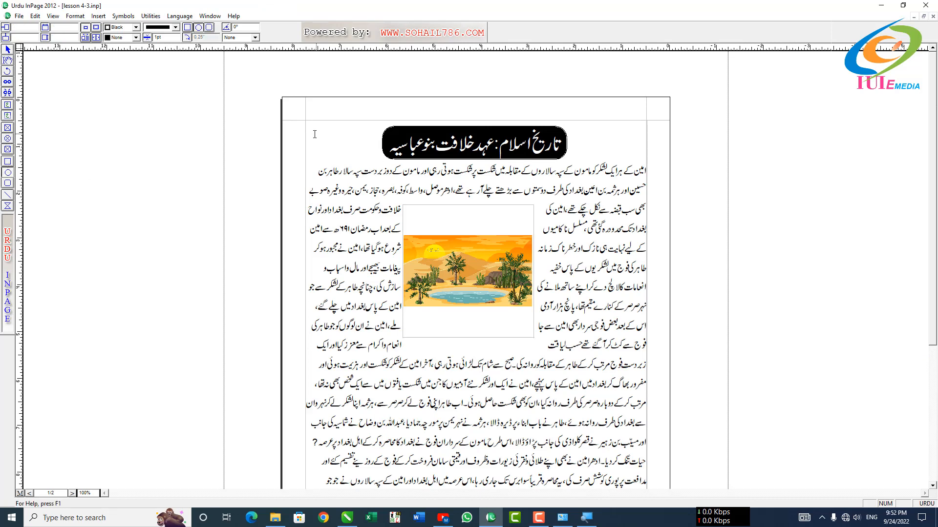
{"action": "mouse_move", "coordinate": [306, 113]}
{"action": "left_mouse_down"}
{"action": "mouse_move", "coordinate": [390, 146]}
{"action": "mouse_move", "coordinate": [541, 171]}
{"action": "left_mouse_up"}
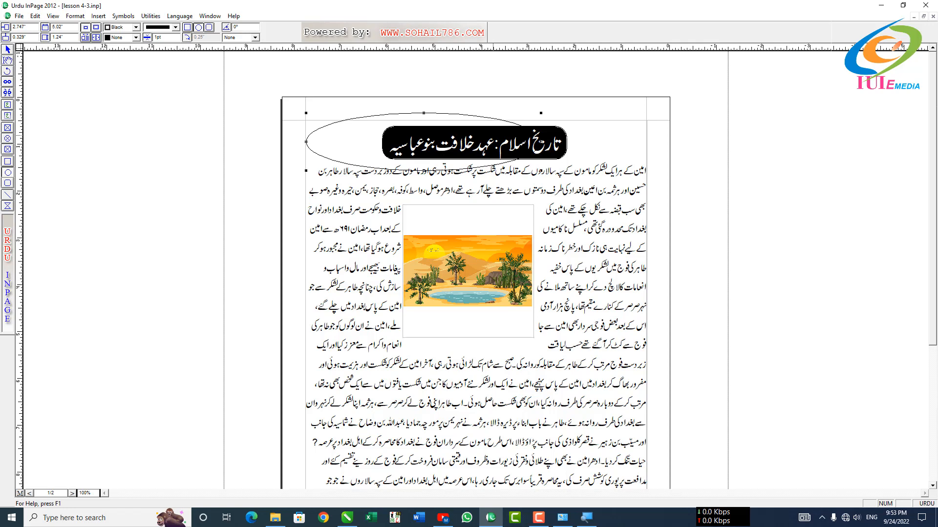
{"action": "key", "text": "Delete"}
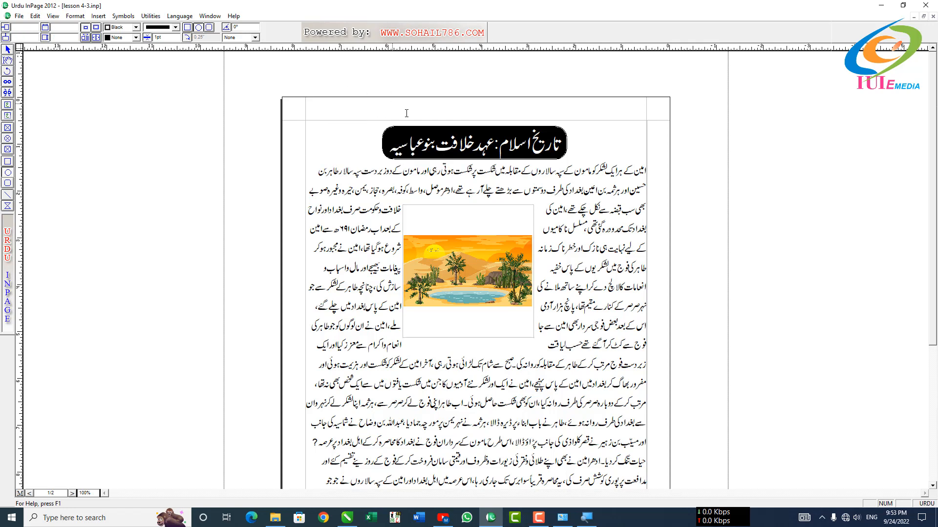
Step: Change the heading's black rounded banner to an ellipse and to a square-cornered rectangle
{"action": "left_click", "coordinate": [7, 49]}
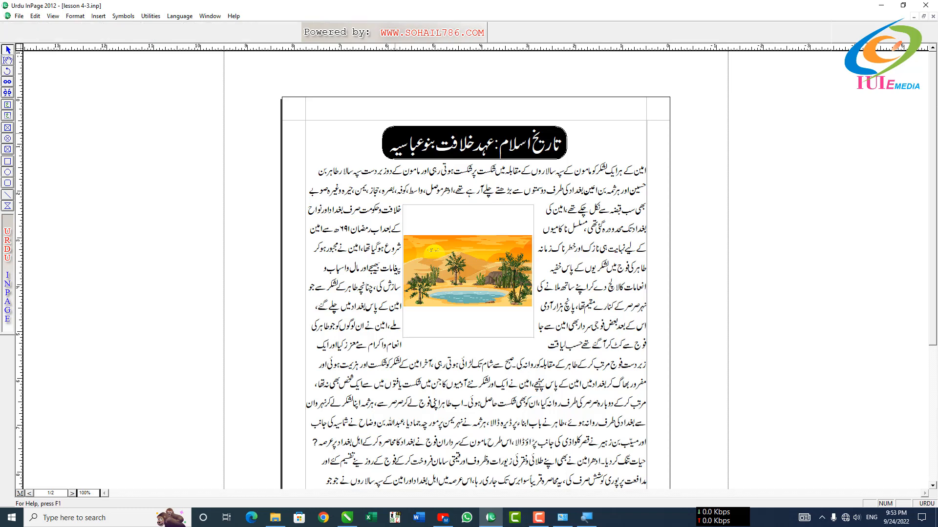
{"action": "left_click", "coordinate": [395, 133]}
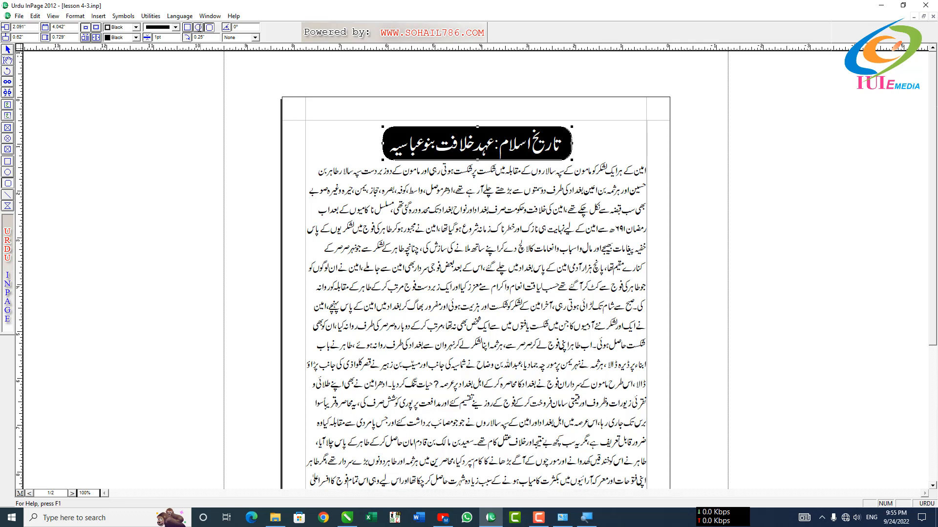
{"action": "left_click", "coordinate": [199, 27]}
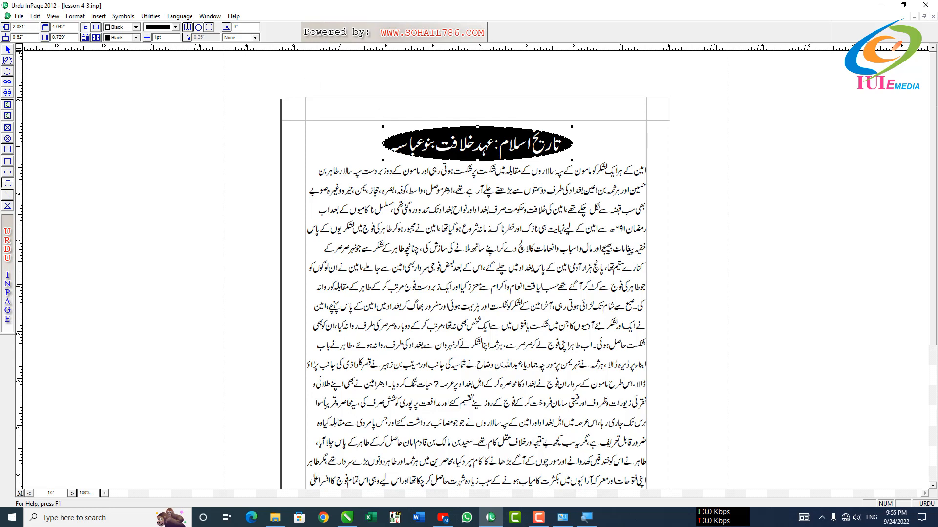
{"action": "left_click", "coordinate": [187, 27]}
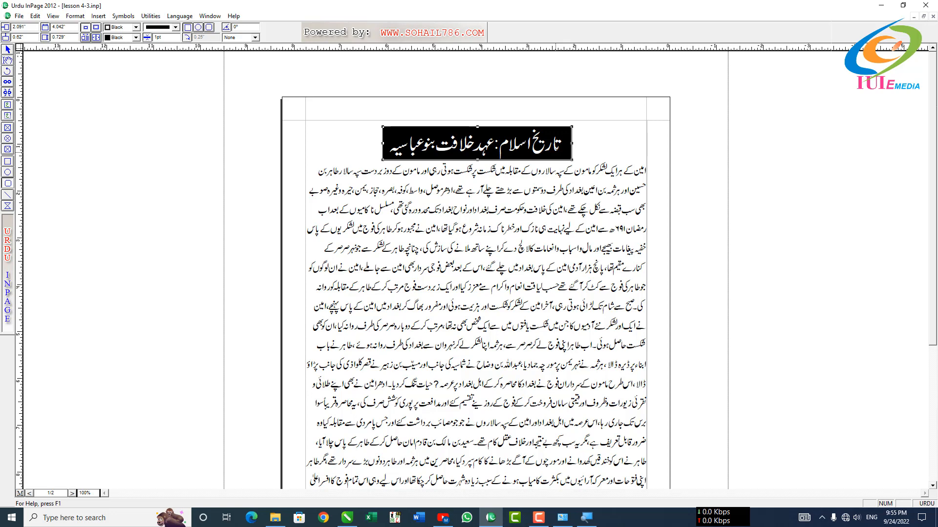
Step: Delete the black banner behind the heading and set the heading's text colour to black
{"action": "key", "text": "Delete"}
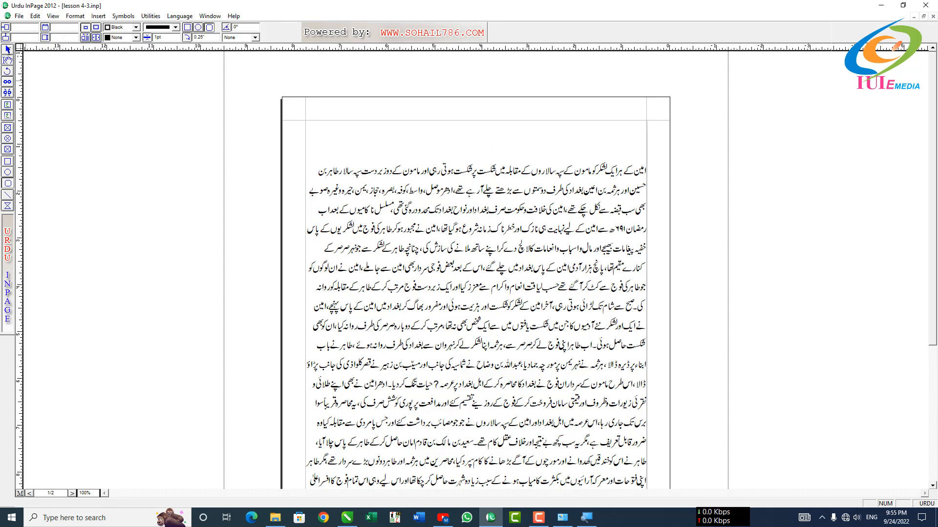
{"action": "left_click", "coordinate": [7, 62]}
{"action": "left_click", "coordinate": [376, 133]}
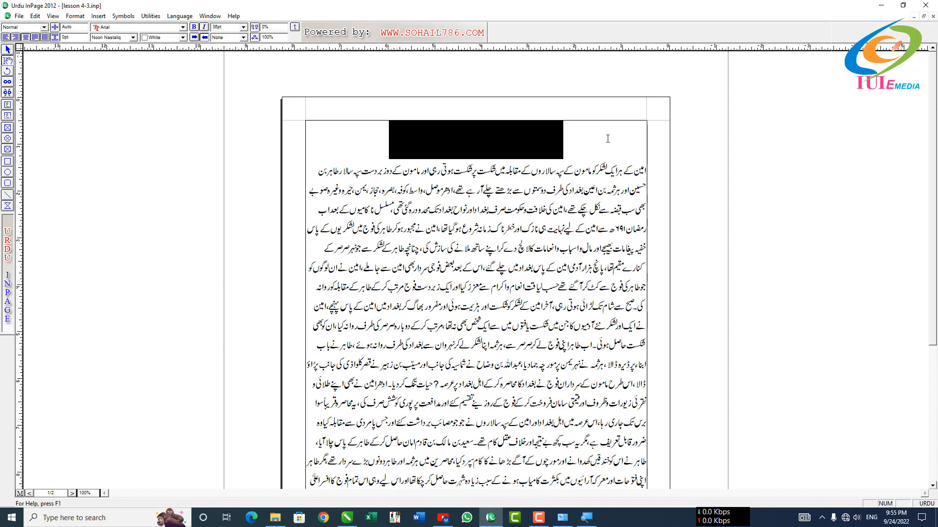
{"action": "left_click", "coordinate": [182, 37]}
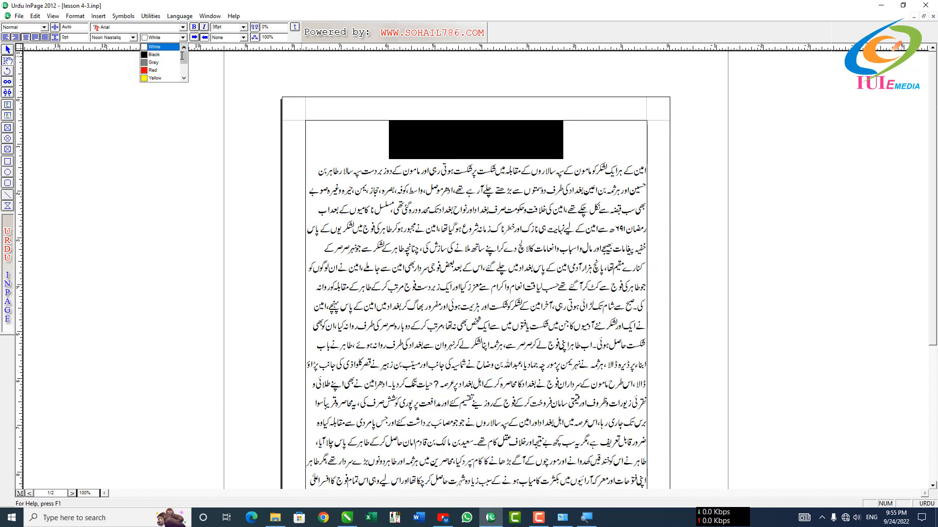
{"action": "left_click", "coordinate": [154, 54]}
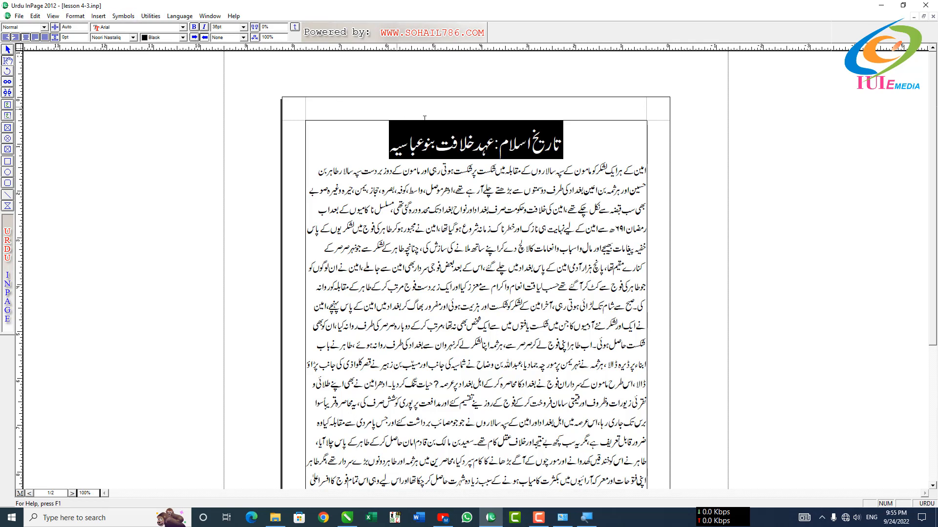
{"action": "left_click", "coordinate": [378, 144]}
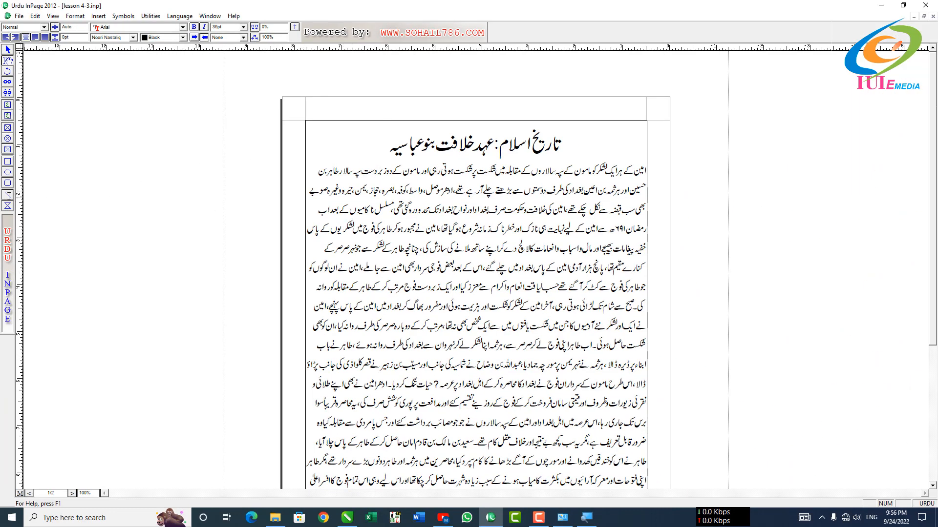
Step: Draw a horizontal line about 3.9 inches long under the heading and set its thickness to 5 pt
{"action": "left_click", "coordinate": [7, 195]}
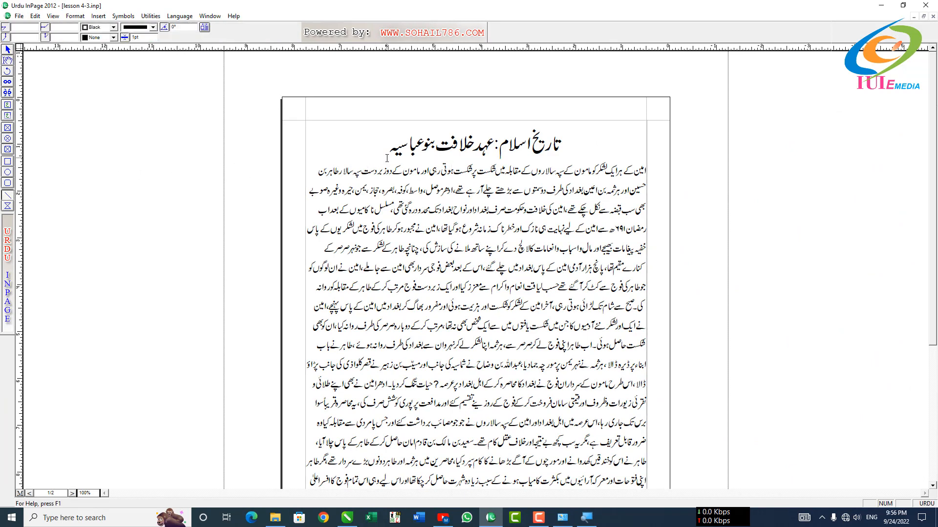
{"action": "left_click_drag", "start_coordinate": [386, 158], "coordinate": [442, 158]}
{"action": "left_click_drag", "start_coordinate": [566, 163], "coordinate": [569, 157]}
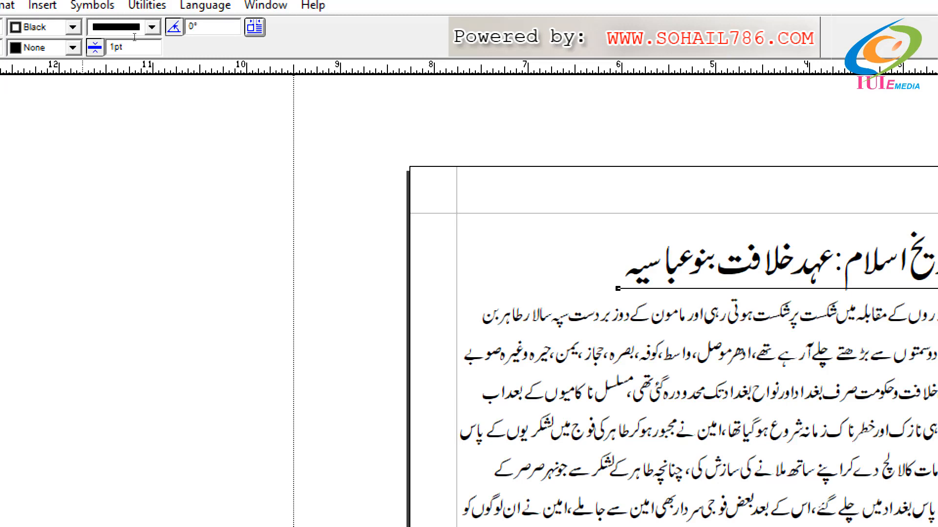
{"action": "left_click", "coordinate": [131, 40]}
{"action": "type", "text": "3"}
{"action": "key", "text": "Return"}
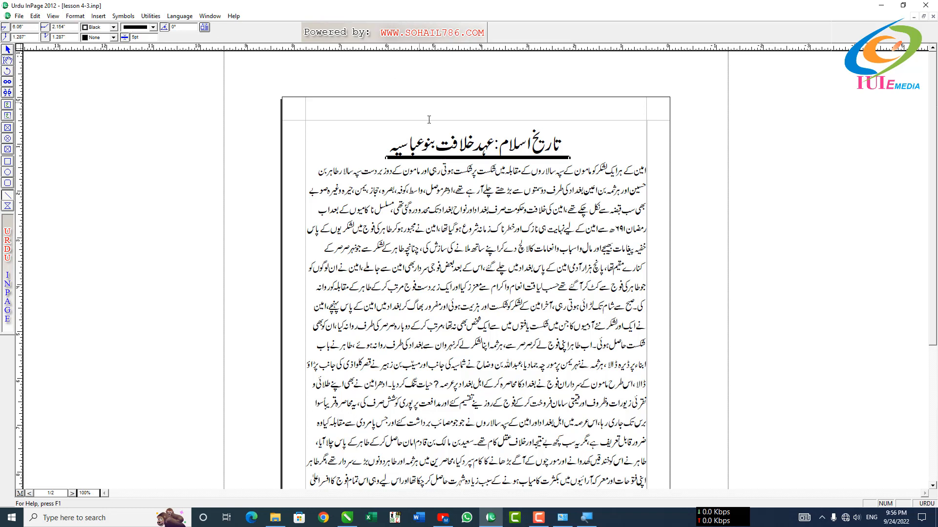
Step: Move the line under the heading slightly down and give it the dotted style
{"action": "left_click_drag", "start_coordinate": [453, 156], "coordinate": [452, 158]}
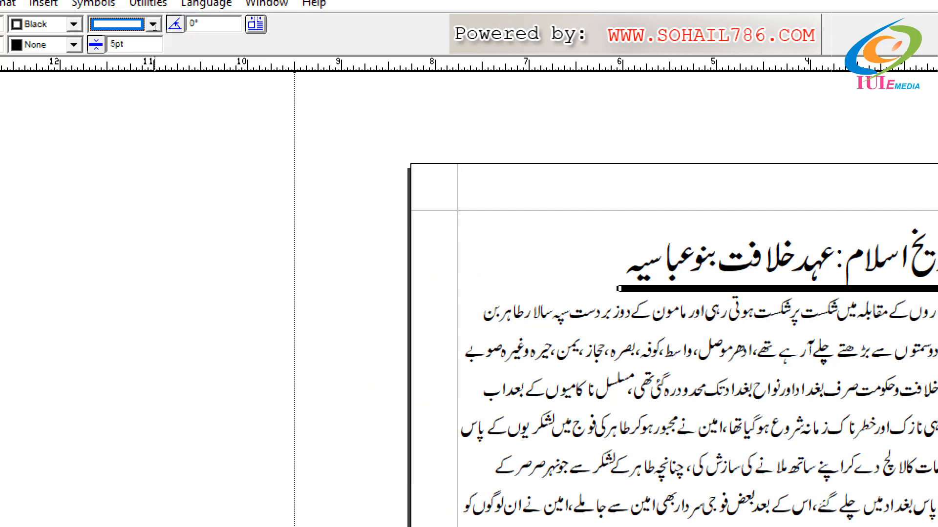
{"action": "left_click", "coordinate": [152, 25]}
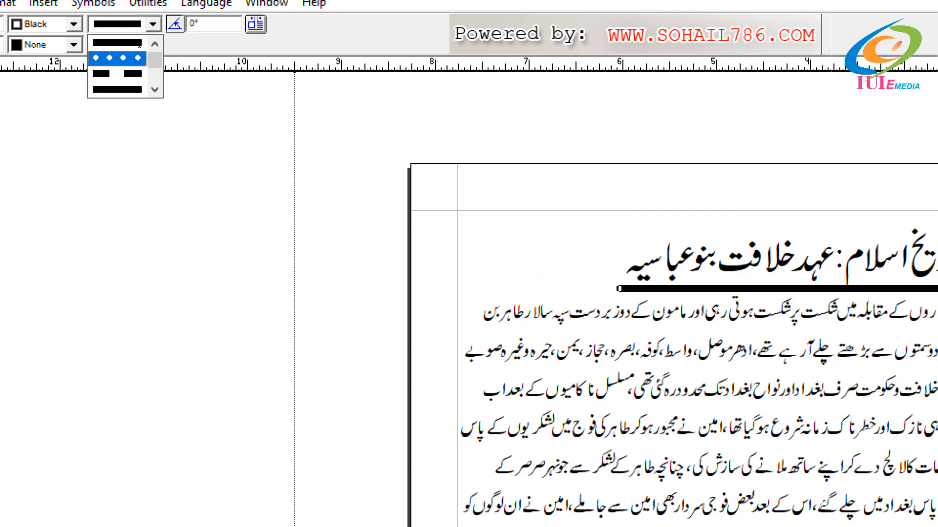
{"action": "left_click", "coordinate": [139, 57]}
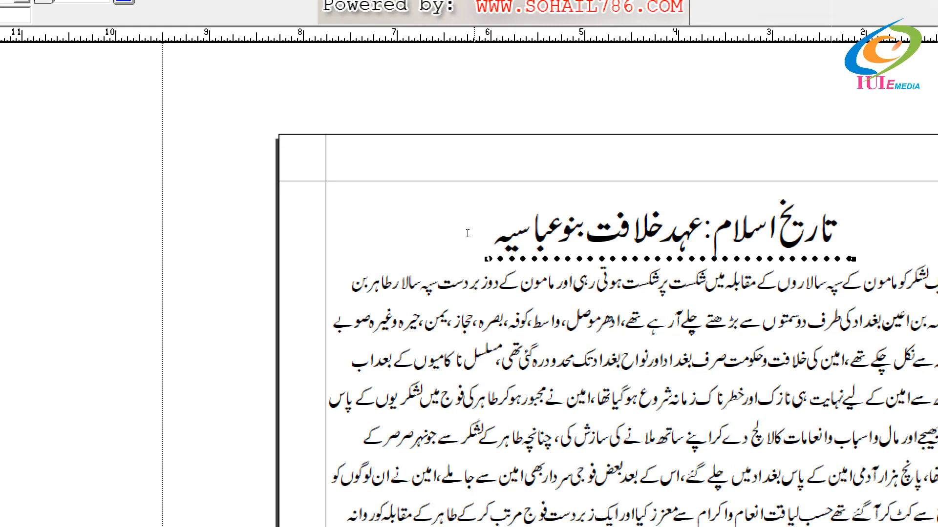
Step: Change the line under the heading to the dashed style and delete the line
{"action": "left_click", "coordinate": [154, 27]}
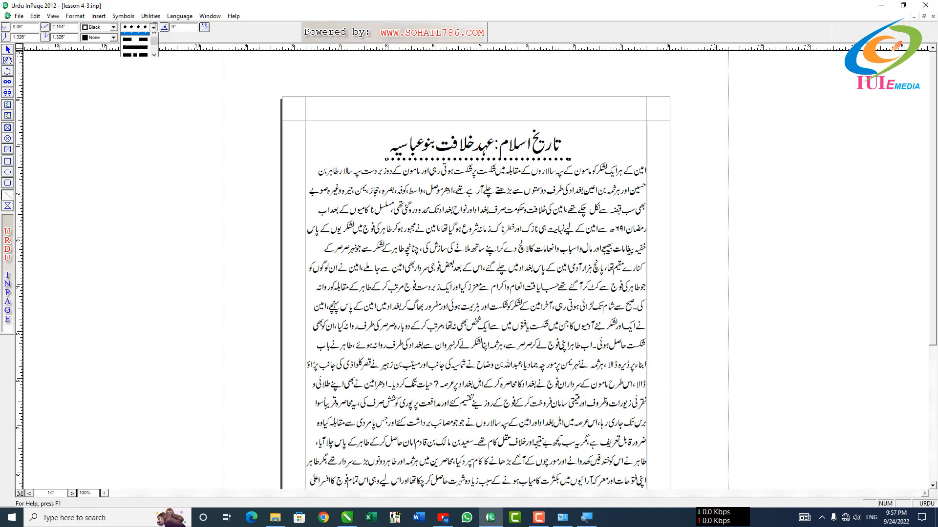
{"action": "left_click", "coordinate": [137, 47]}
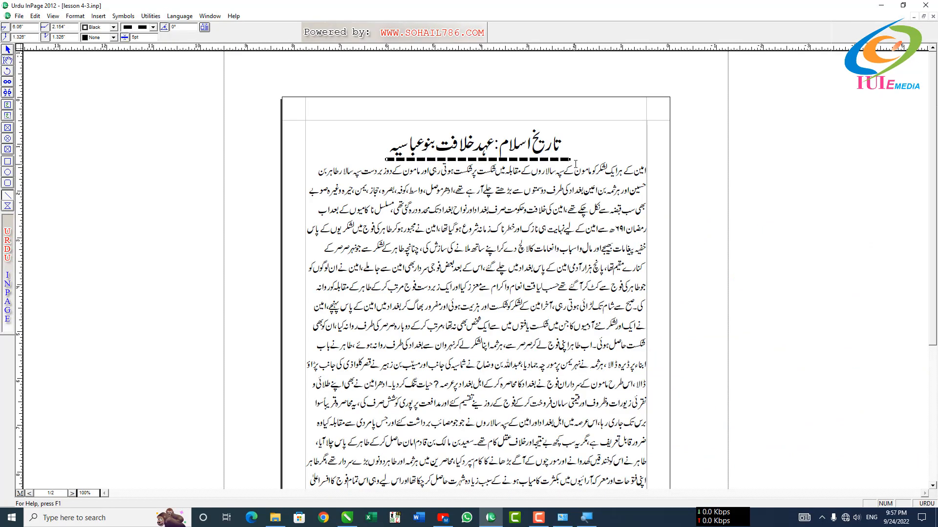
{"action": "left_click", "coordinate": [154, 28]}
{"action": "key", "text": "Delete"}
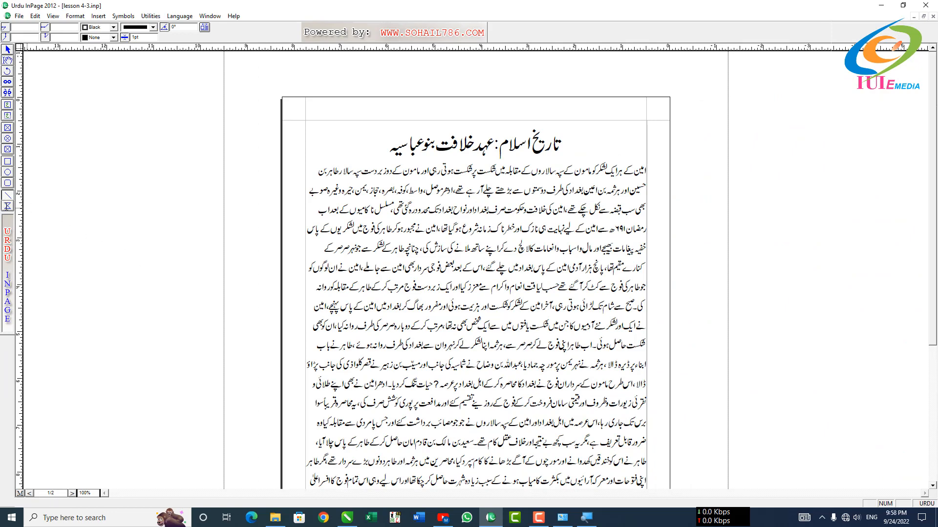
Step: Draw a polygon over the upper body text and pull its edges out into an irregular shape about 4.53 by 2.76 inches
{"action": "left_click", "coordinate": [8, 206]}
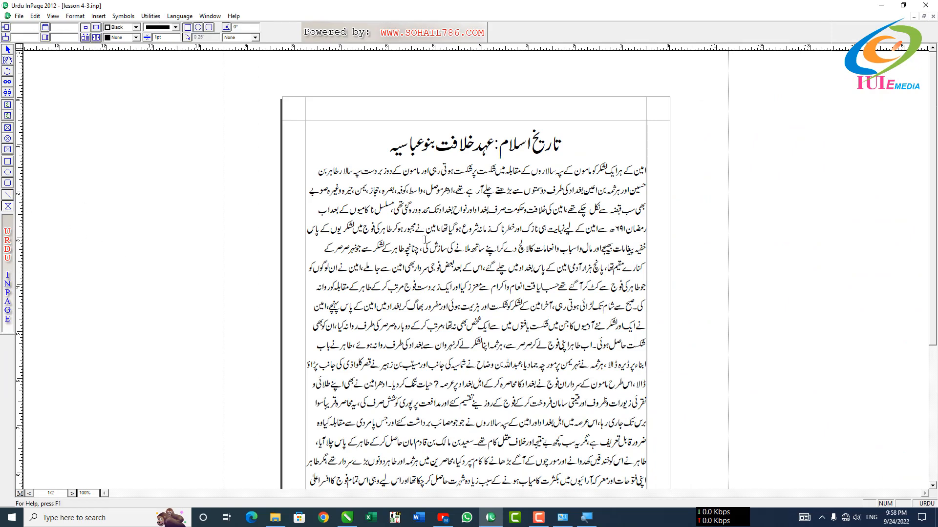
{"action": "left_click_drag", "start_coordinate": [416, 214], "coordinate": [555, 295]}
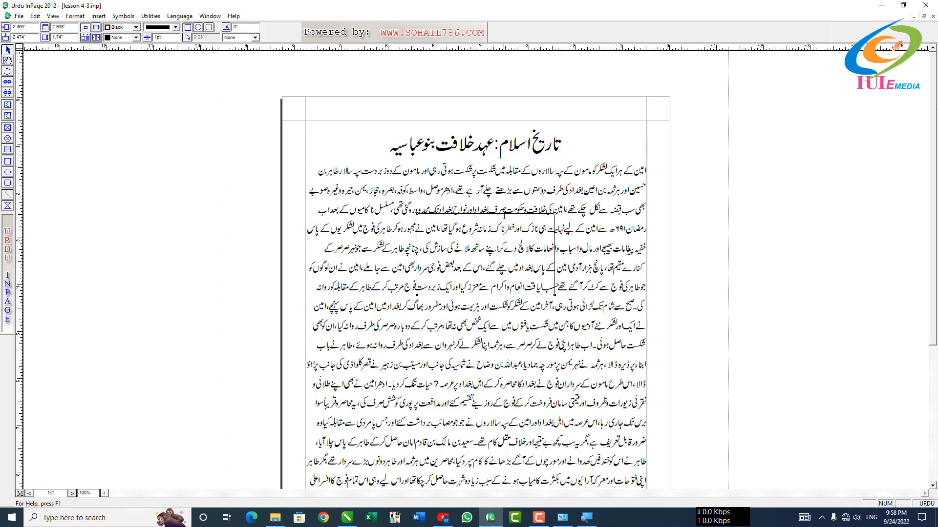
{"action": "left_click_drag", "start_coordinate": [505, 215], "coordinate": [509, 191]}
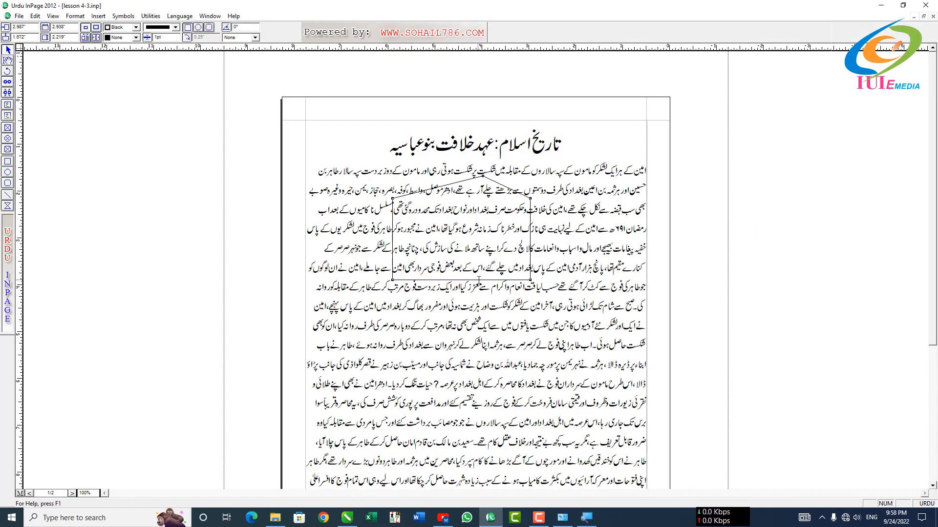
{"action": "left_click_drag", "start_coordinate": [498, 400], "coordinate": [478, 446]}
{"action": "left_click_drag", "start_coordinate": [393, 242], "coordinate": [377, 239]}
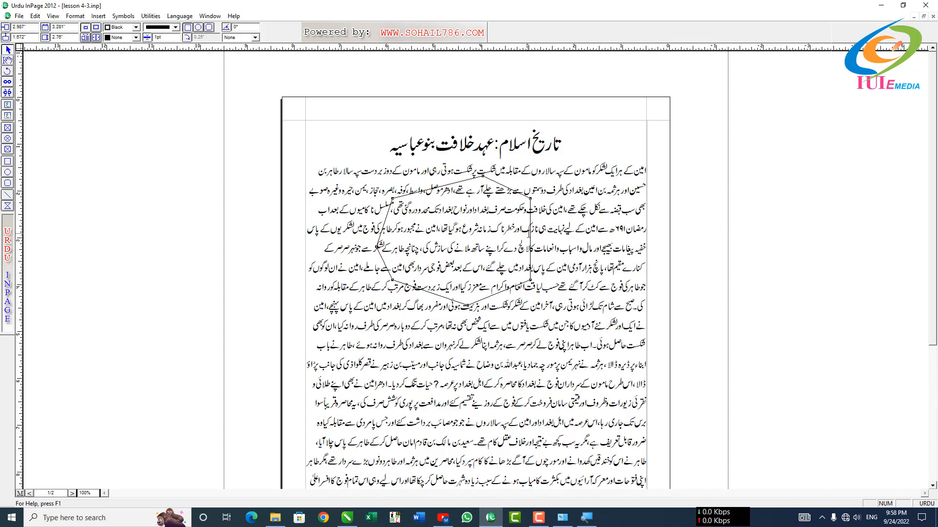
{"action": "left_click_drag", "start_coordinate": [531, 199], "coordinate": [586, 232]}
{"action": "left_click_drag", "start_coordinate": [549, 180], "coordinate": [548, 178]}
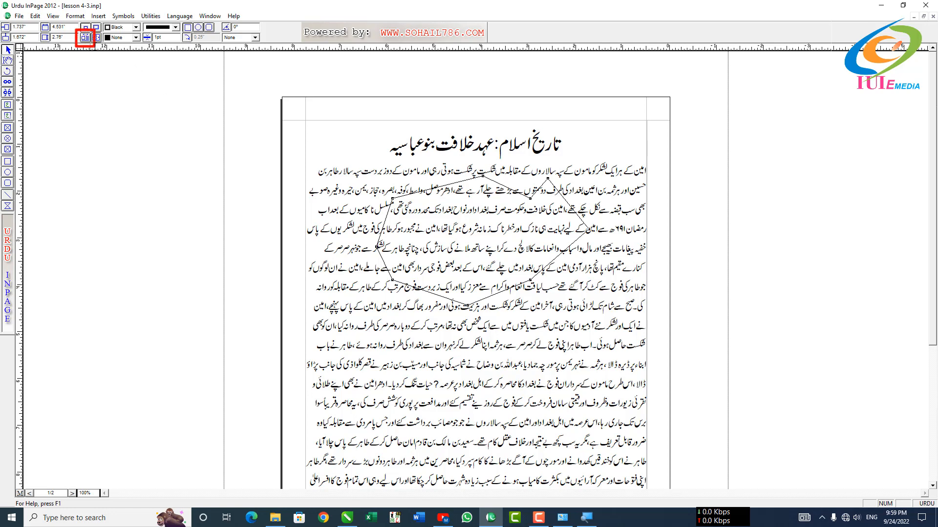
Step: Turn on Run Around for the polygon so the body text wraps around it
{"action": "left_click", "coordinate": [85, 37]}
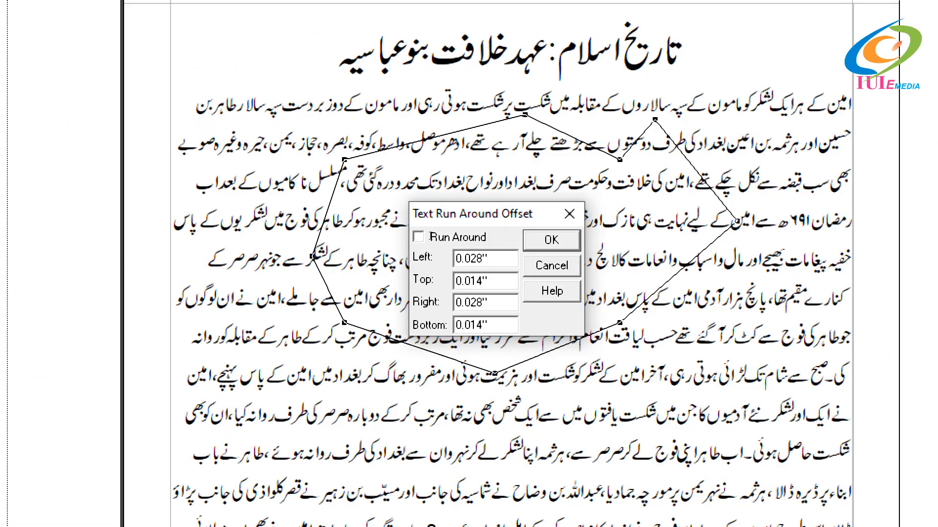
{"action": "left_click", "coordinate": [431, 238]}
{"action": "key", "text": "Return"}
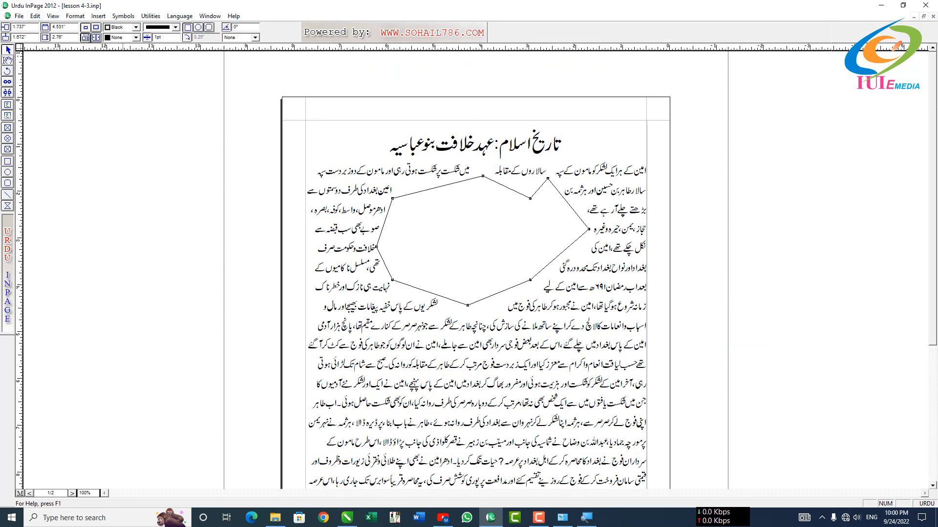
Step: Review the polygon's Text Run Around Offset settings and close them without changes
{"action": "left_click", "coordinate": [76, 17]}
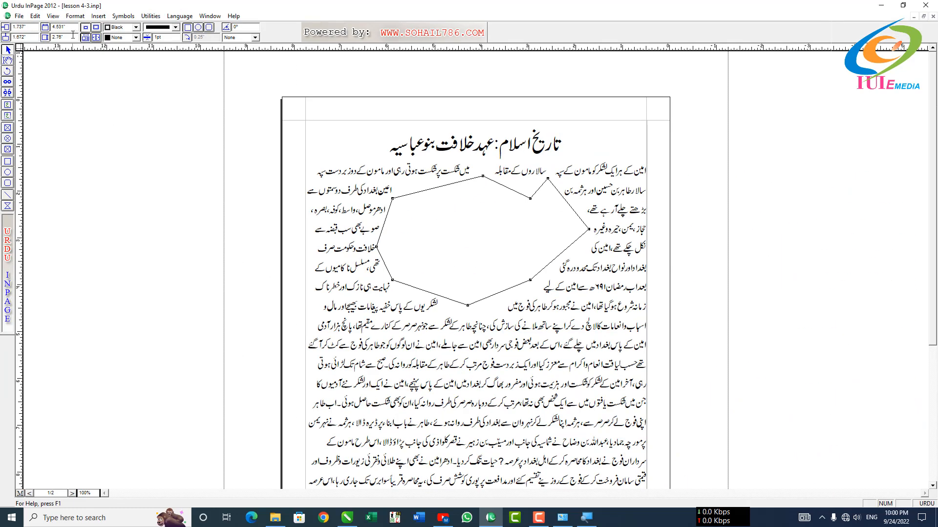
{"action": "left_click", "coordinate": [75, 16]}
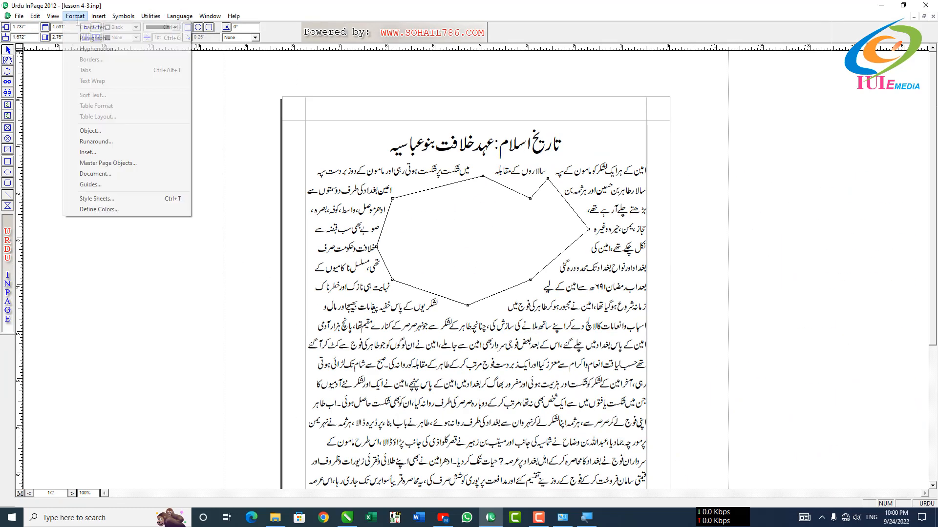
{"action": "left_click", "coordinate": [96, 141]}
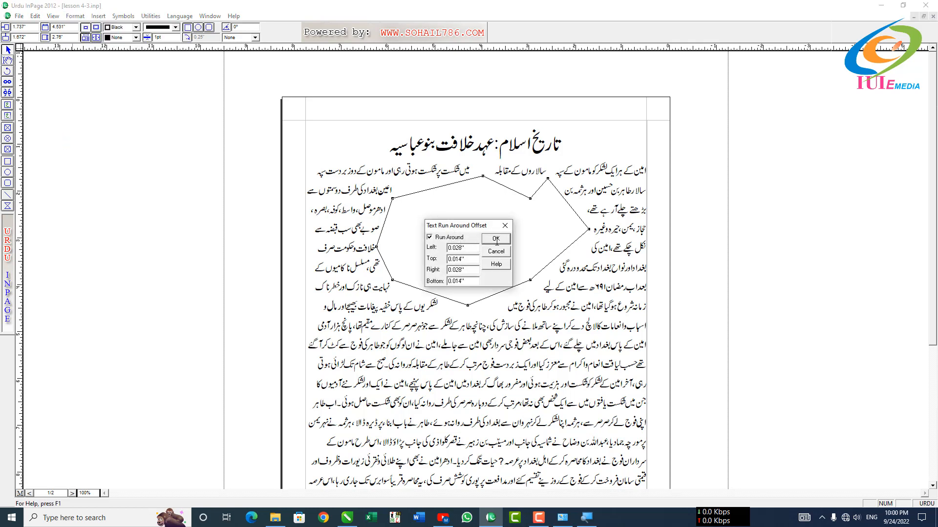
{"action": "left_click", "coordinate": [494, 238]}
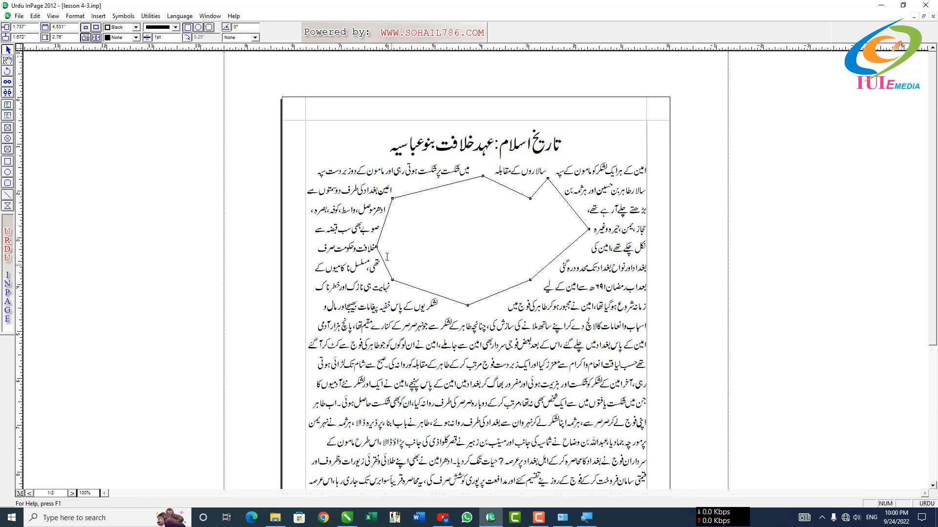